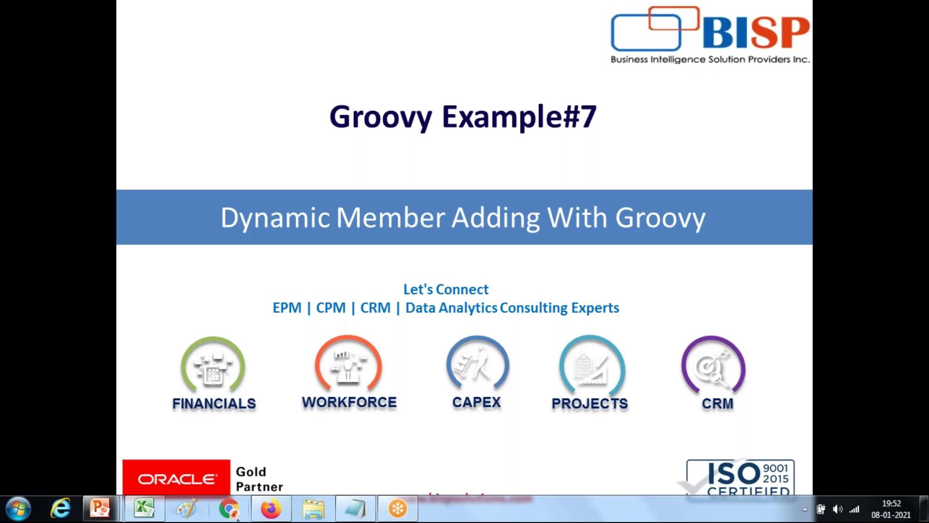
Step: Switch from the Groovy Example#7 PowerPoint slide to the EPM Cloud Planning home page in Firefox
{"action": "left_click", "coordinate": [270, 508]}
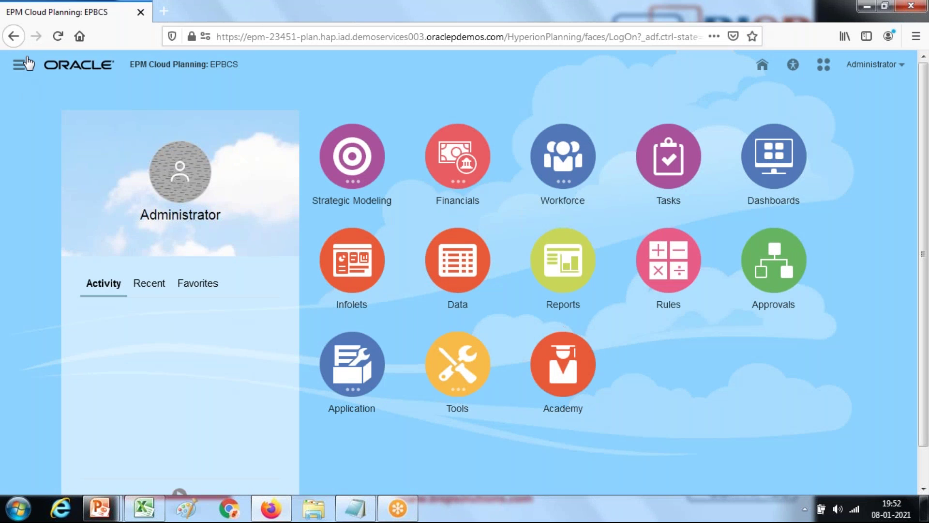
Step: Show the OEP_WFP cube's Employee dimension with Others expanded to Neeraj, Employee001 and Employee002
{"action": "left_click", "coordinate": [24, 62]}
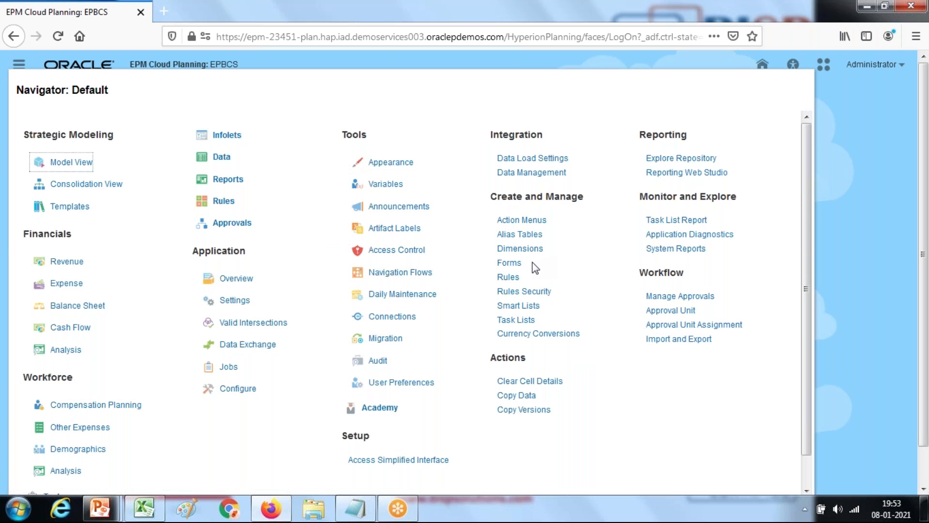
{"action": "left_click", "coordinate": [525, 250]}
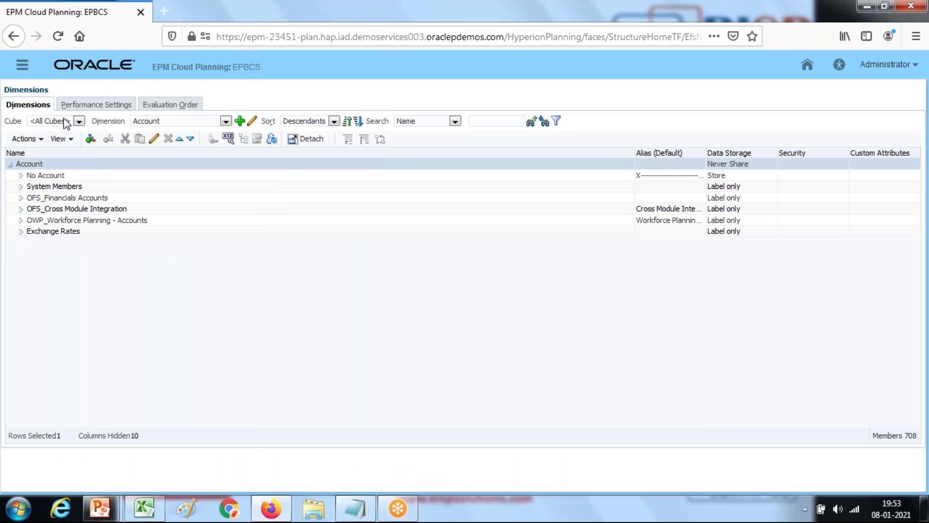
{"action": "left_click", "coordinate": [78, 121]}
{"action": "left_click", "coordinate": [63, 189]}
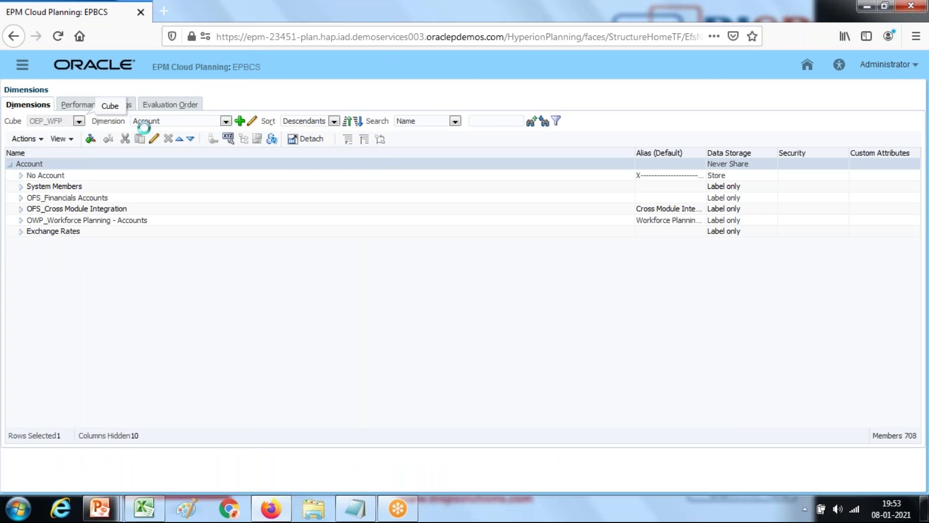
{"action": "left_click", "coordinate": [172, 121]}
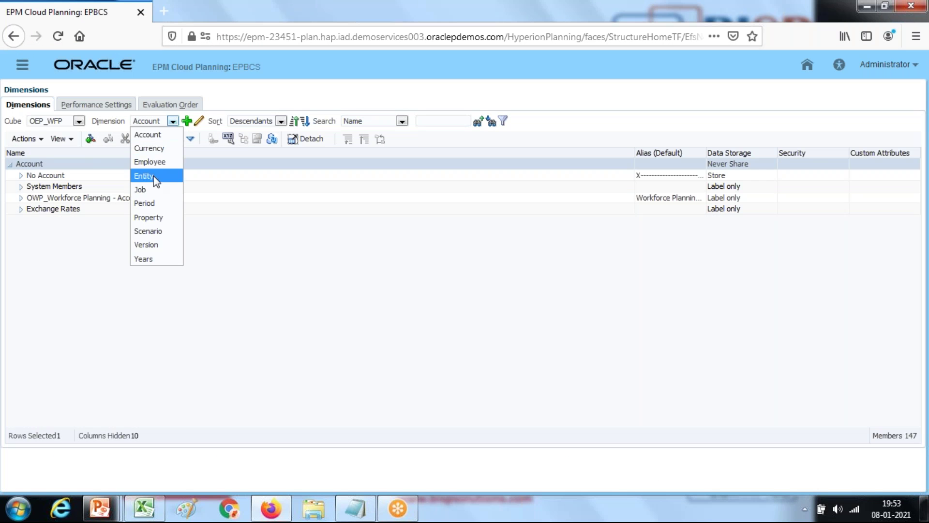
{"action": "left_click", "coordinate": [145, 161]}
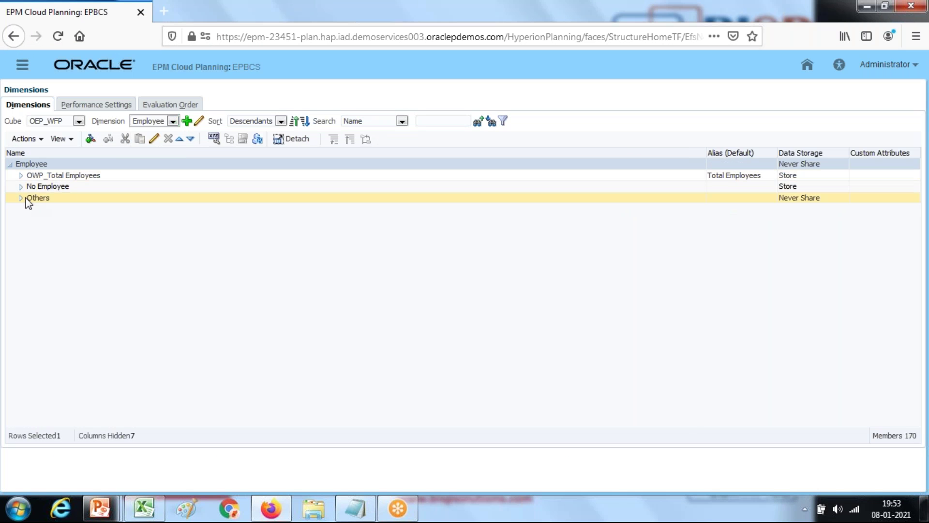
{"action": "left_click", "coordinate": [20, 197]}
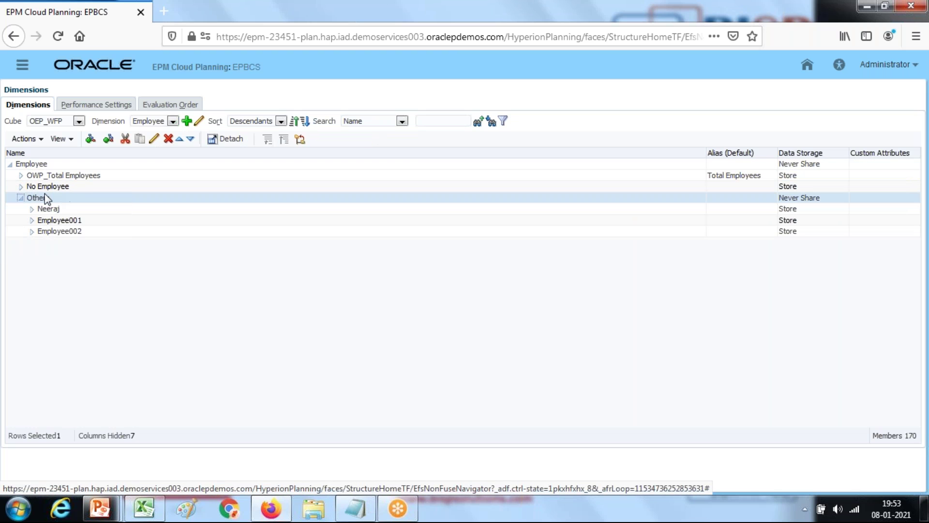
{"action": "left_click", "coordinate": [154, 139]}
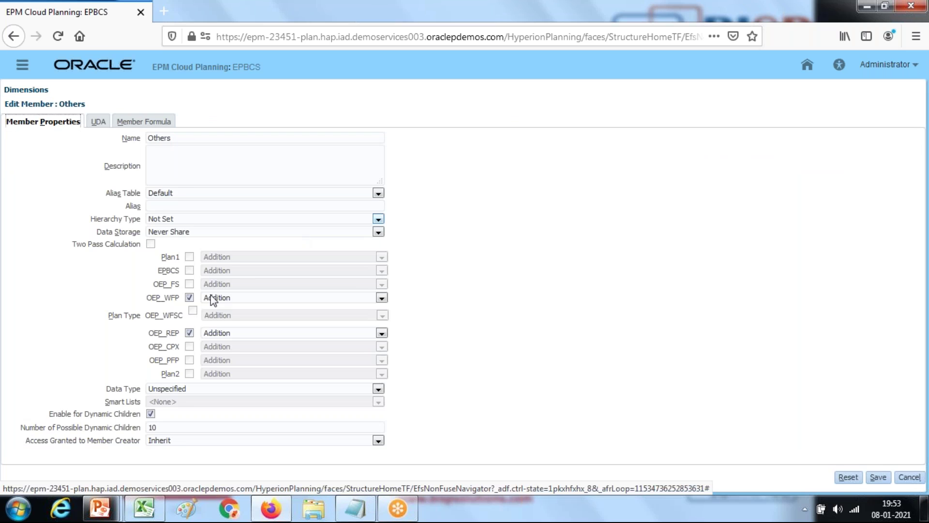
{"action": "left_click_drag", "start_coordinate": [48, 414], "coordinate": [144, 418]}
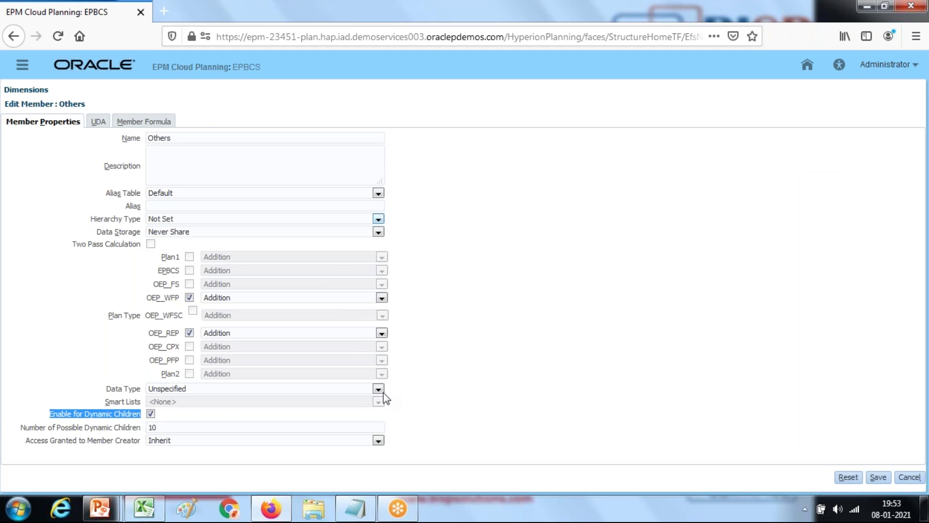
{"action": "left_click", "coordinate": [909, 476]}
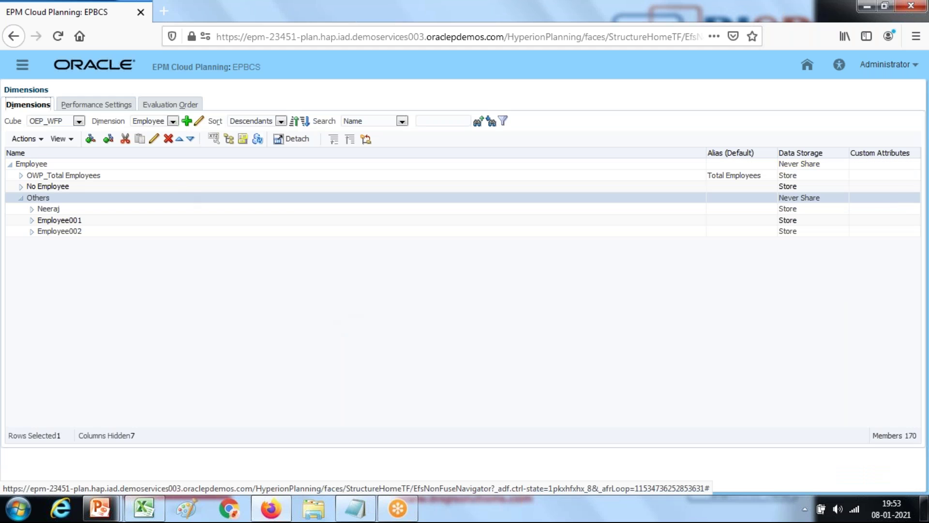
{"action": "left_click", "coordinate": [23, 63]}
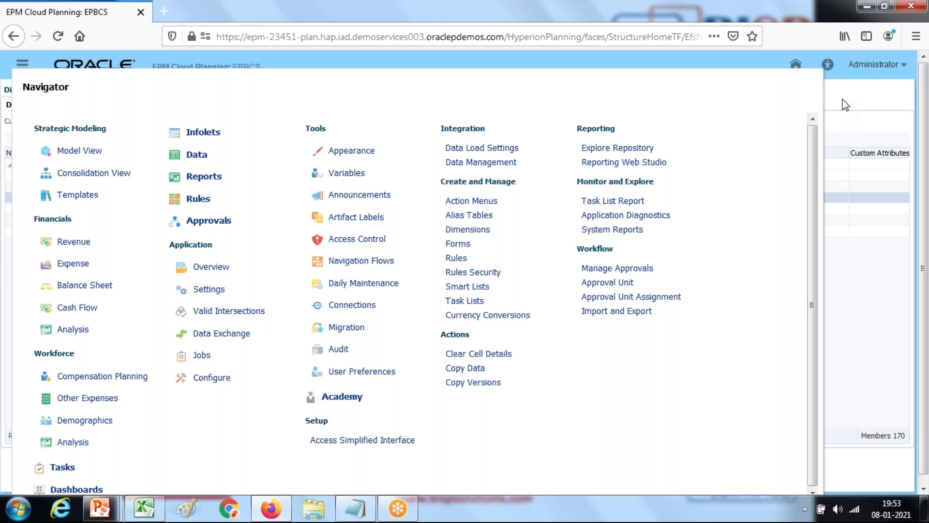
Step: Launch Calculation Manager from Rules and place its window beside the Employee dimension list
{"action": "left_click", "coordinate": [843, 104]}
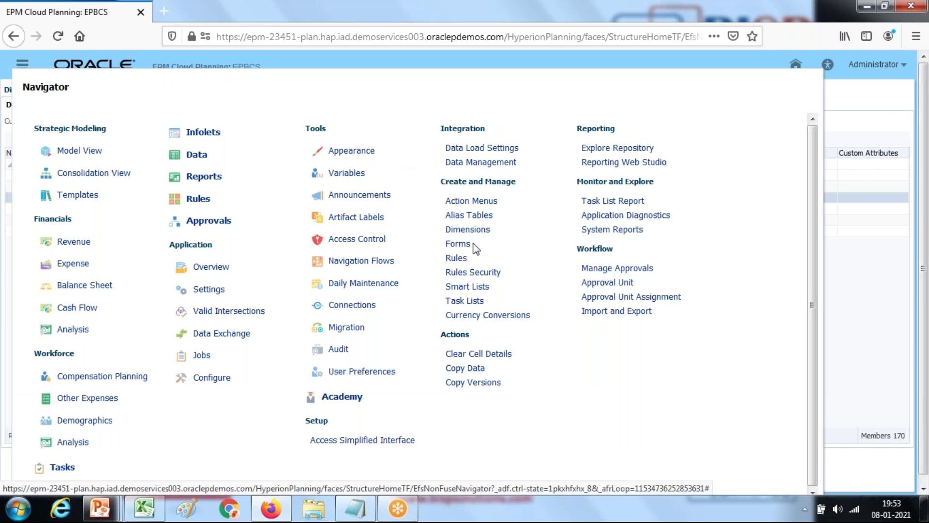
{"action": "left_click", "coordinate": [457, 244]}
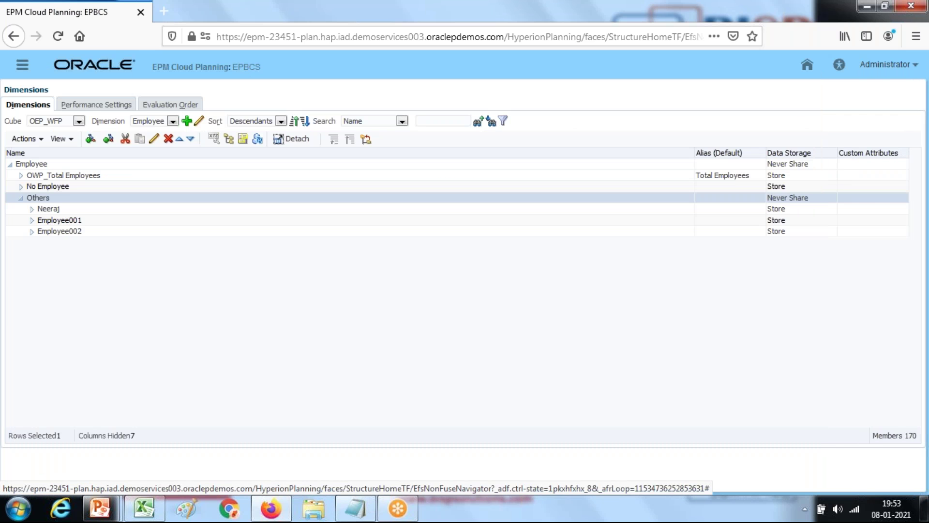
{"action": "left_click_drag", "start_coordinate": [181, 8], "coordinate": [424, 55]}
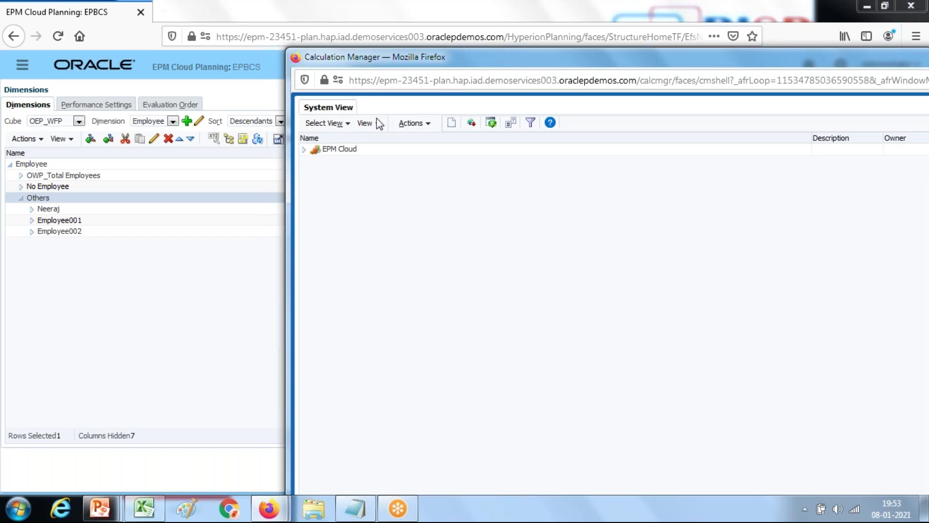
Step: Open the Variable Designer on EPM Cloud > EPBCS > OEP_WFP and maximise the window
{"action": "left_click", "coordinate": [410, 124]}
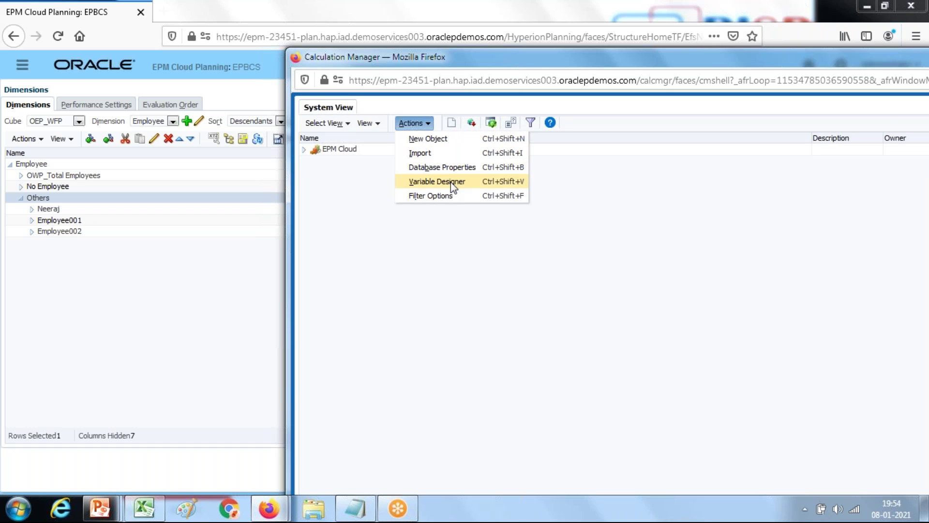
{"action": "left_click", "coordinate": [436, 182]}
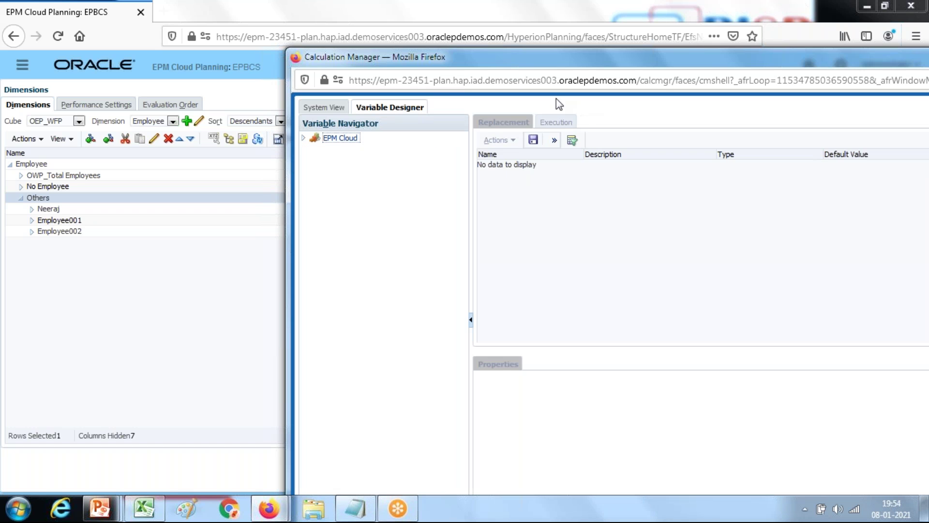
{"action": "left_click", "coordinate": [304, 139]}
{"action": "left_click", "coordinate": [314, 161]}
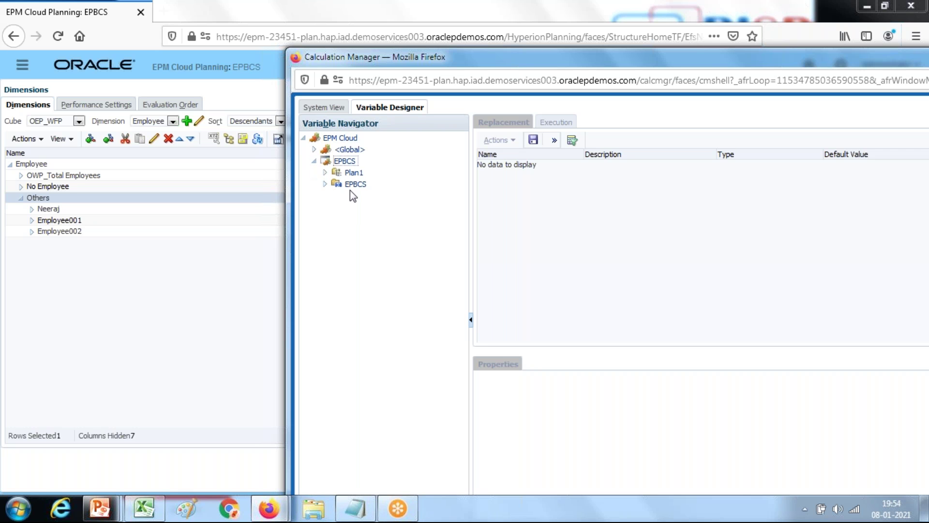
{"action": "left_click", "coordinate": [360, 206]}
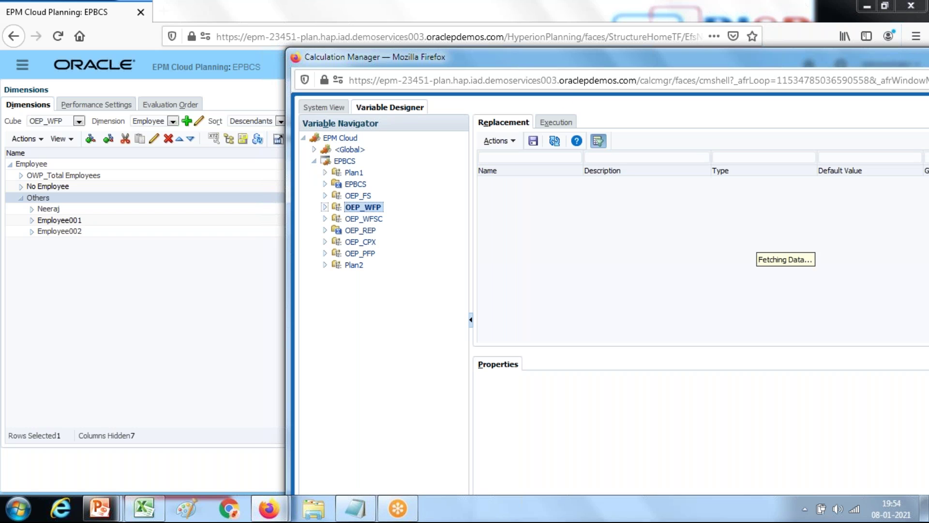
{"action": "left_click_drag", "start_coordinate": [561, 65], "coordinate": [397, 2]}
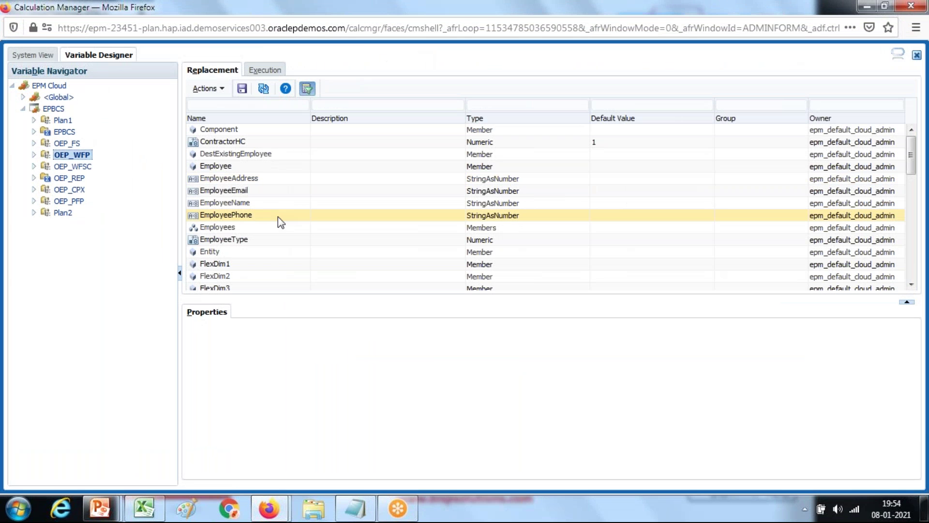
Step: Change the Employees variable type from Members to Member, then move to the Employee variable
{"action": "left_click", "coordinate": [236, 226]}
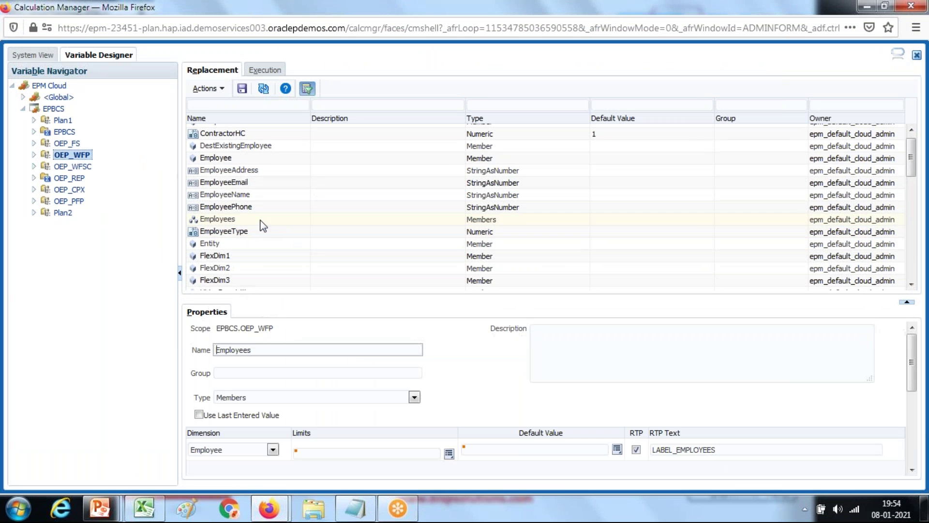
{"action": "left_click", "coordinate": [261, 220]}
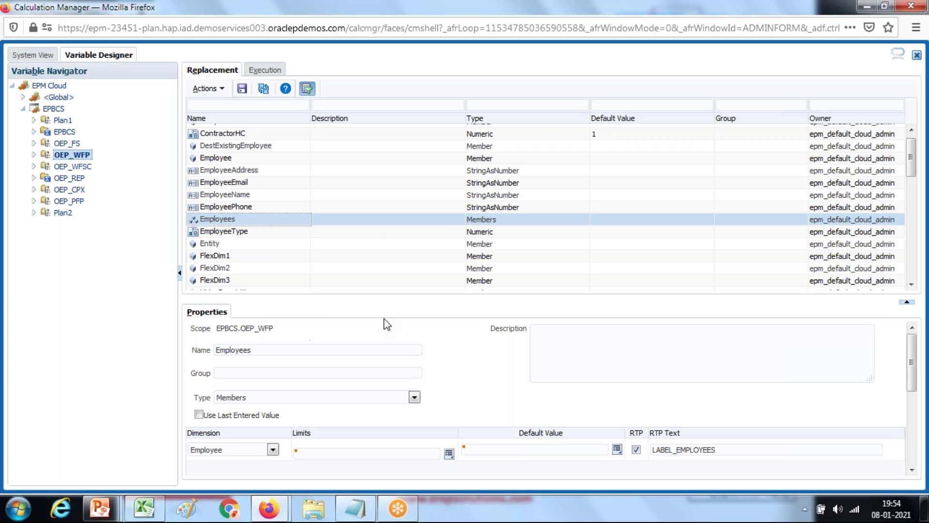
{"action": "left_click", "coordinate": [330, 397]}
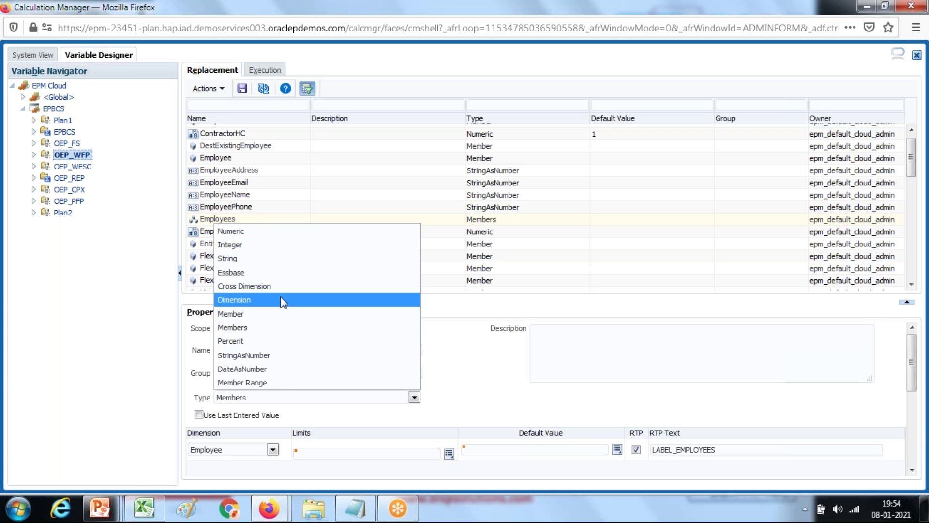
{"action": "left_click", "coordinate": [287, 314]}
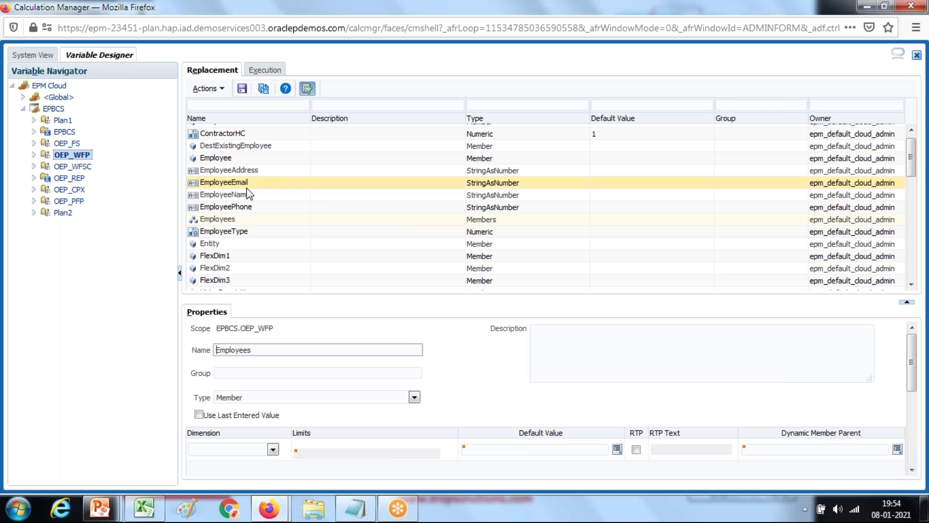
{"action": "left_click", "coordinate": [290, 158]}
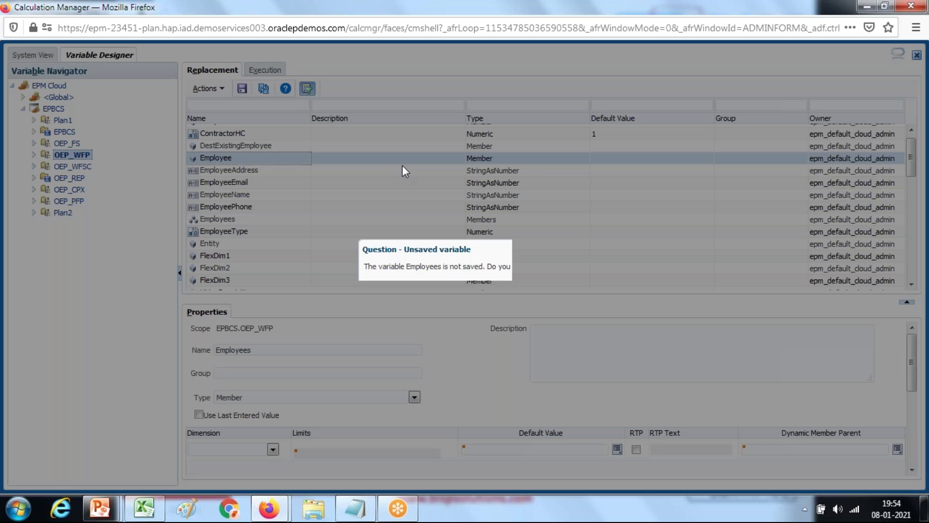
Step: Discard the Employees changes and review the Employee and EmployeeName prompt properties
{"action": "left_click", "coordinate": [557, 285]}
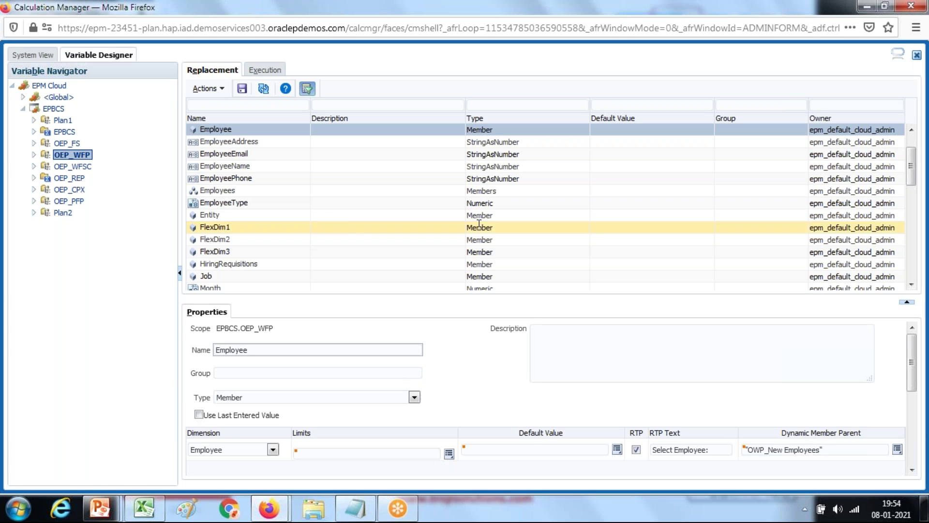
{"action": "scroll", "coordinate": [289, 184], "scroll_direction": "up", "scroll_amount": 1}
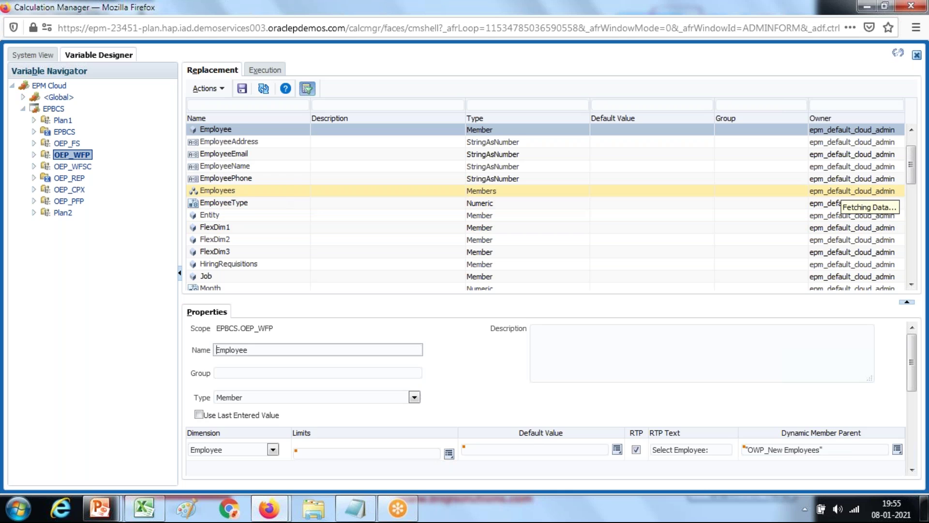
{"action": "left_click", "coordinate": [273, 173]}
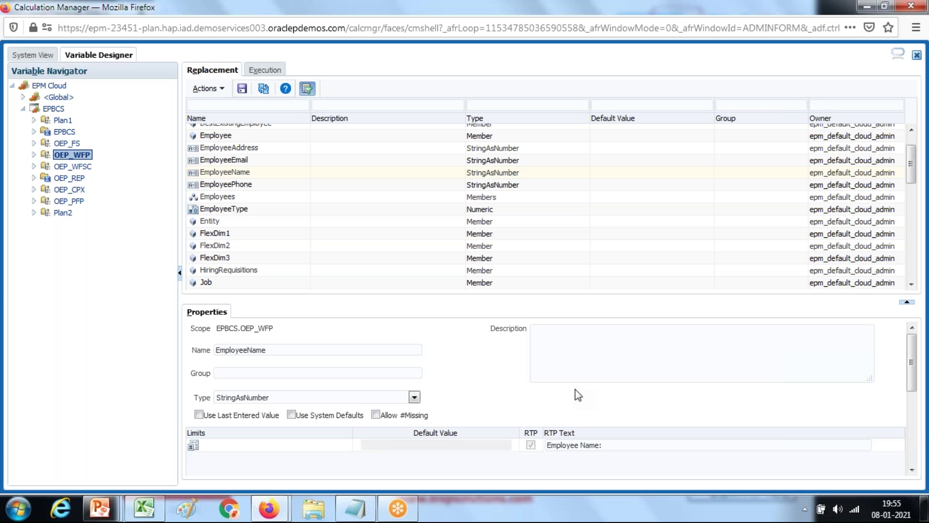
{"action": "left_click", "coordinate": [628, 446]}
{"action": "left_click_drag", "start_coordinate": [631, 444], "coordinate": [547, 445]}
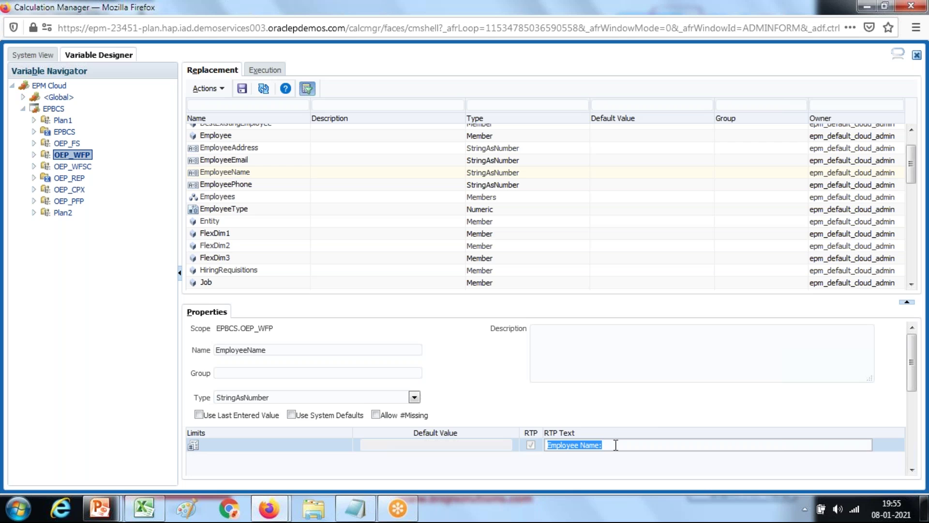
{"action": "left_click", "coordinate": [642, 421]}
{"action": "mouse_move", "coordinate": [912, 376]}
{"action": "left_mouse_down"}
{"action": "mouse_move", "coordinate": [913, 402]}
{"action": "mouse_move", "coordinate": [919, 378]}
{"action": "left_mouse_up"}
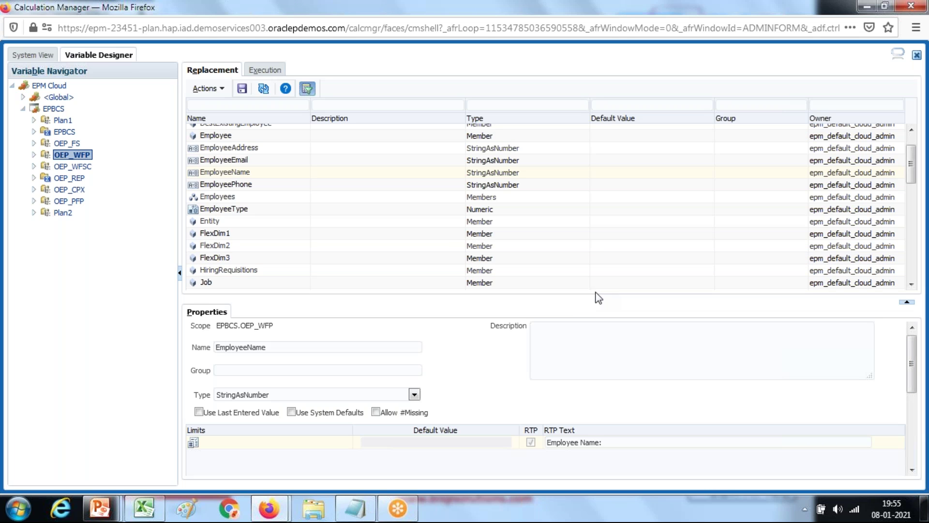
Step: Return to the System View with EPM Cloud and EPBCS expanded
{"action": "left_click", "coordinate": [30, 54]}
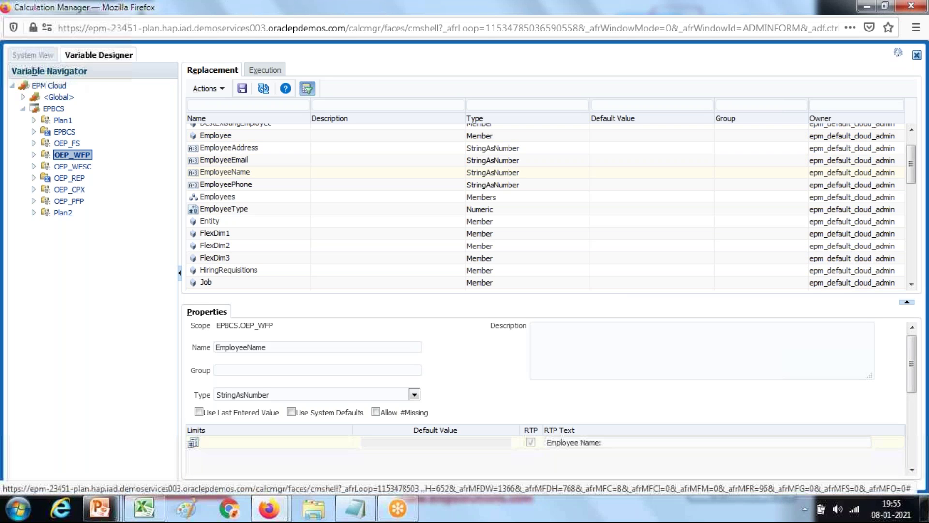
{"action": "left_click", "coordinate": [13, 96]}
{"action": "left_click", "coordinate": [23, 109]}
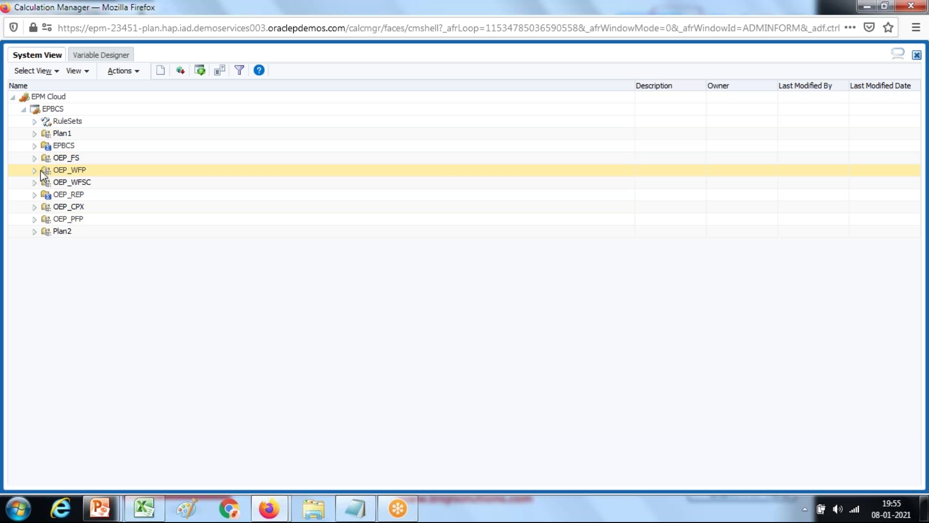
Step: Create a new rule named AddEmployee in the OEP_WFP Rules folder
{"action": "left_click", "coordinate": [34, 170]}
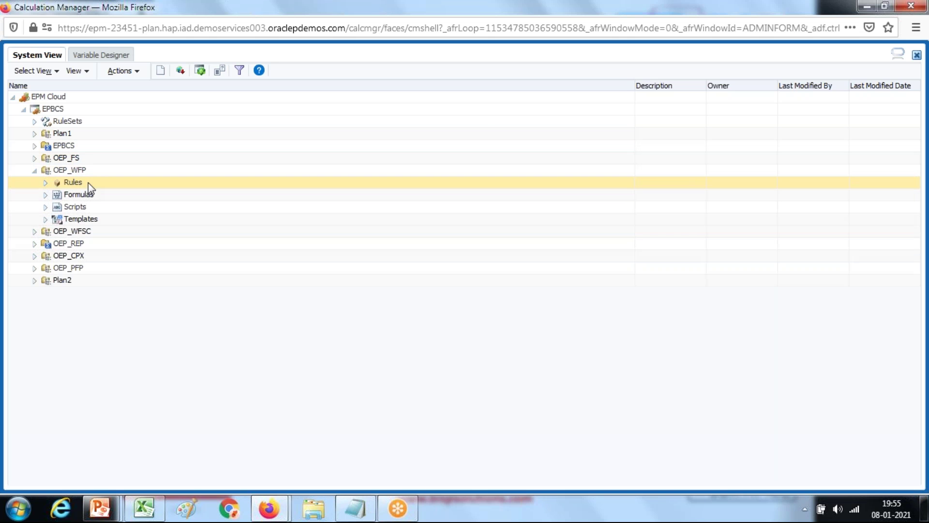
{"action": "left_click", "coordinate": [88, 181]}
{"action": "right_click", "coordinate": [90, 183]}
{"action": "left_click", "coordinate": [108, 192]}
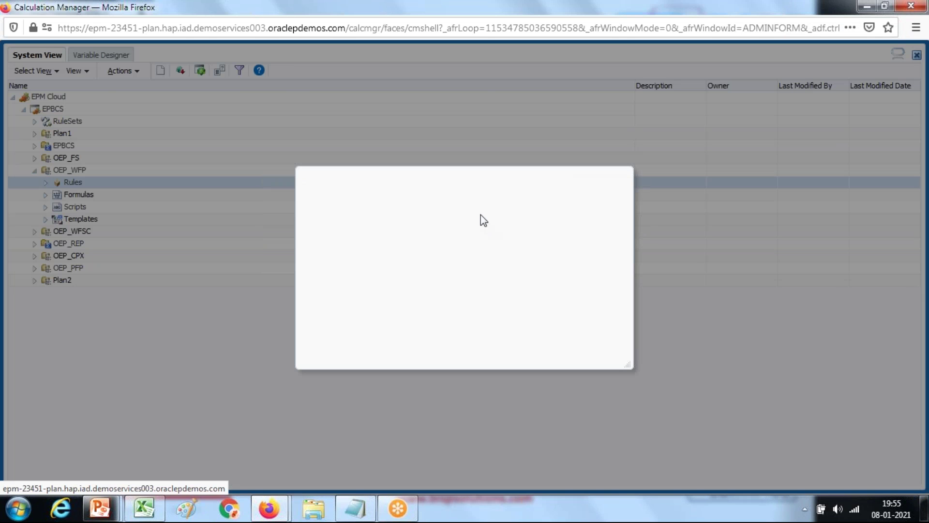
{"action": "left_click", "coordinate": [431, 208]}
{"action": "type", "text": "A"}
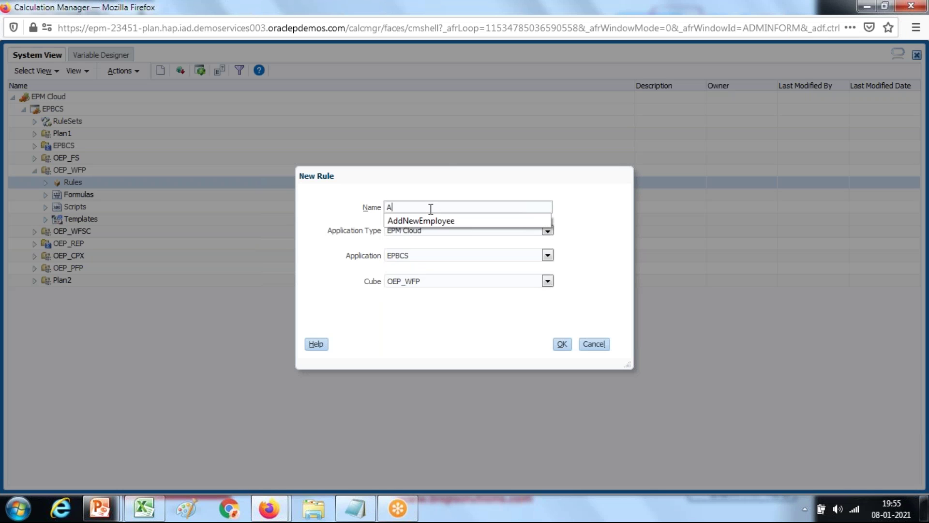
{"action": "type", "text": "ddN"}
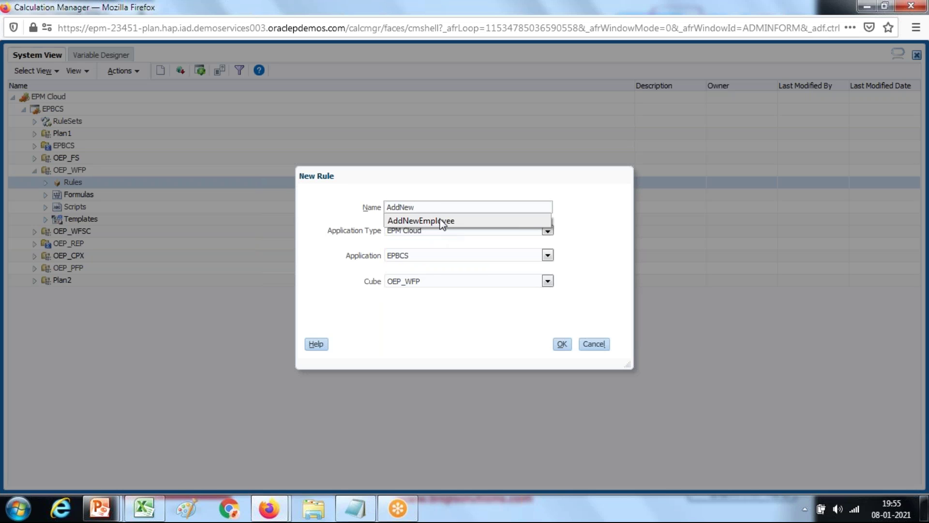
{"action": "key", "text": "BackSpace"}
{"action": "type", "text": "Employee"}
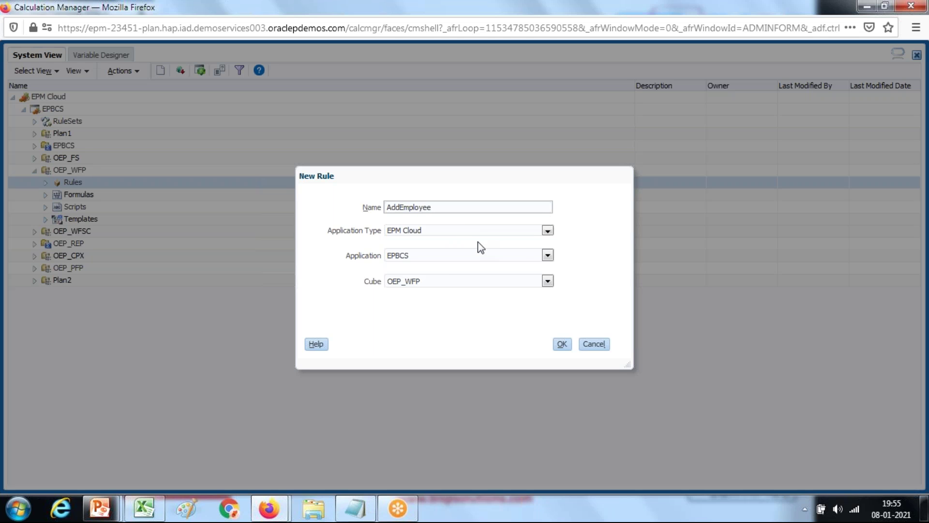
{"action": "left_click", "coordinate": [561, 345]}
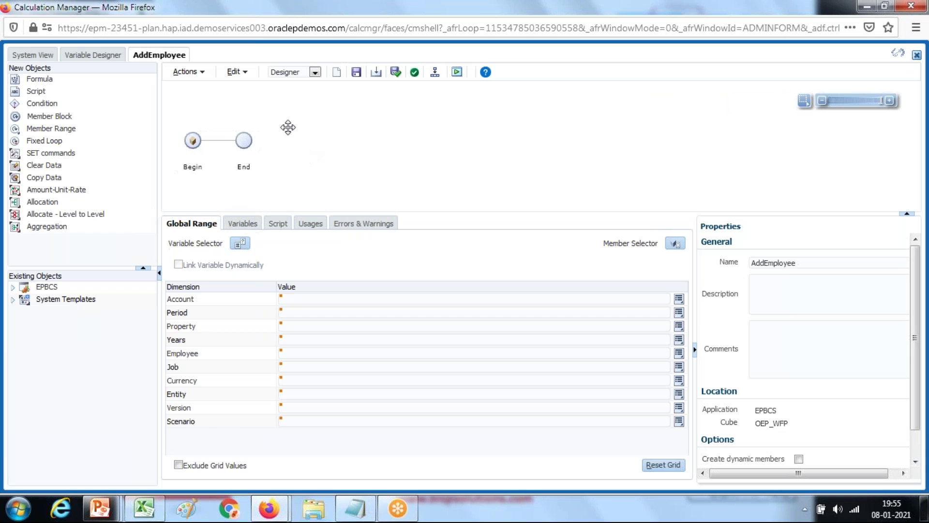
{"action": "left_click", "coordinate": [310, 74]}
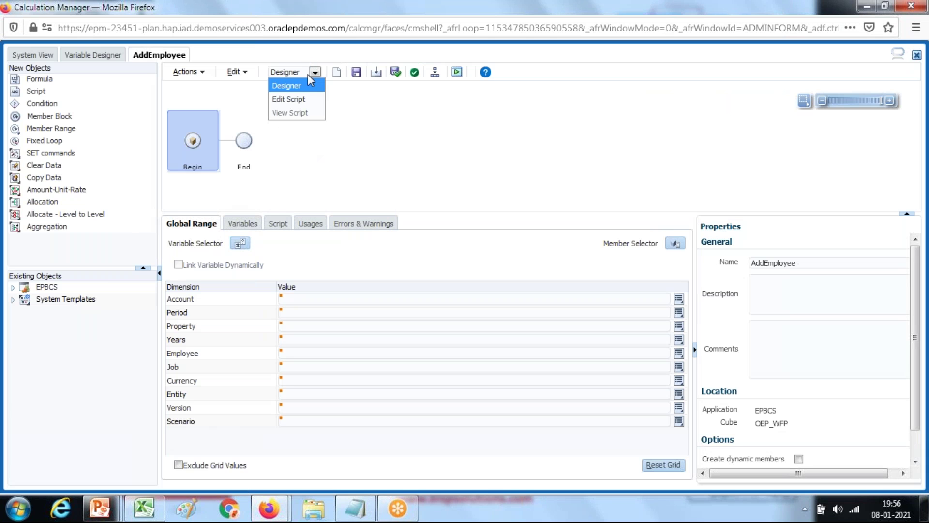
Step: Switch AddEmployee to Edit Script mode with Groovy Script as the script type
{"action": "left_click", "coordinate": [296, 100]}
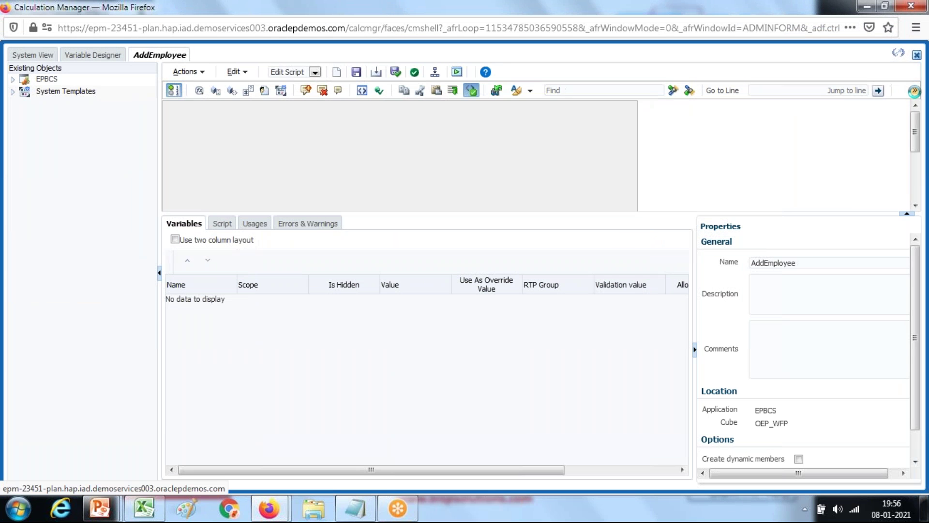
{"action": "left_click", "coordinate": [914, 91]}
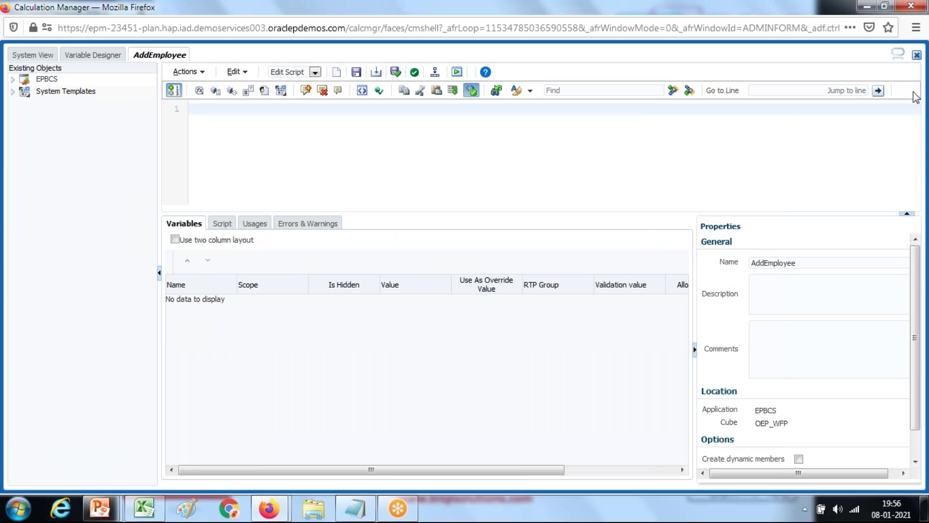
{"action": "left_click", "coordinate": [881, 108]}
{"action": "left_click", "coordinate": [888, 133]}
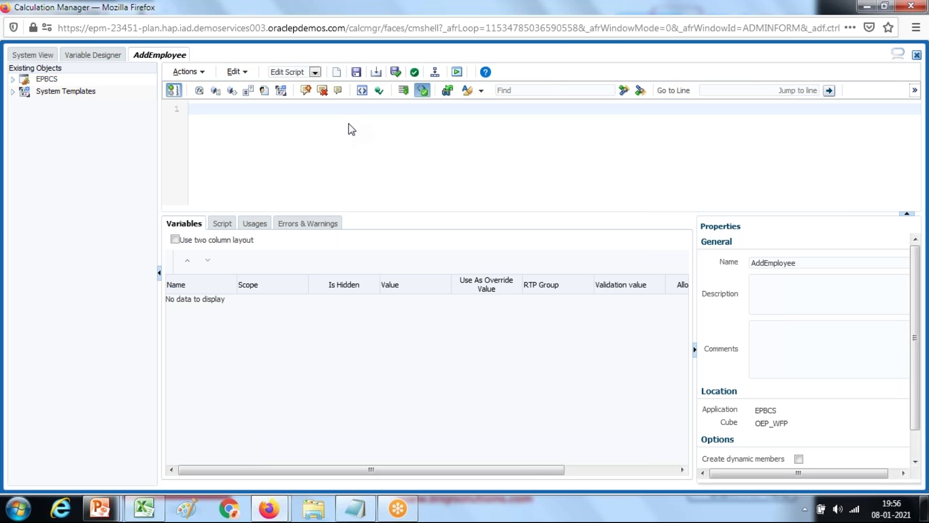
{"action": "left_click", "coordinate": [278, 108]}
Step: Write the first script line: /*RTPS: {EmployeeName} {Employee} */
{"action": "type", "text": "/*RTPS"}
{"action": "key", "text": "BackSpace"}
{"action": "type", "text": "S: {EmployeeName} {Employee}"}
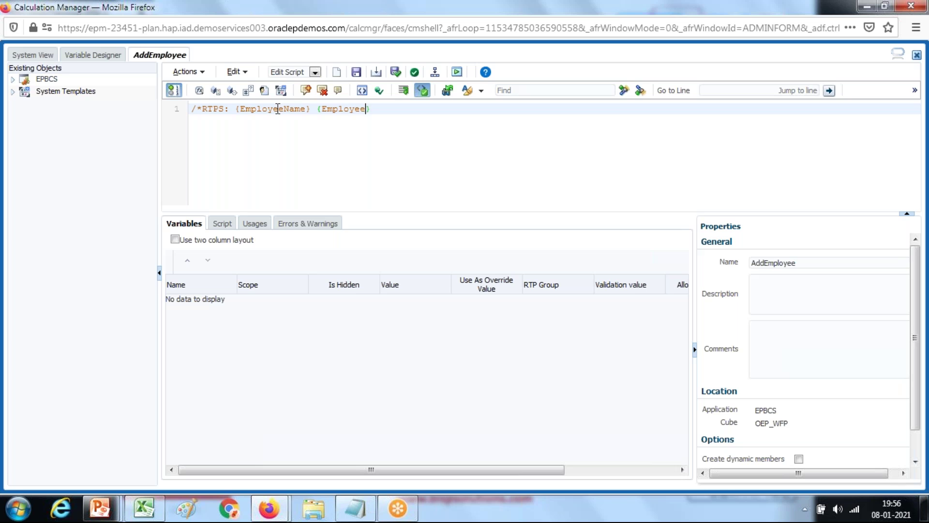
{"action": "type", "text": " */"}
{"action": "key", "text": "Return"}
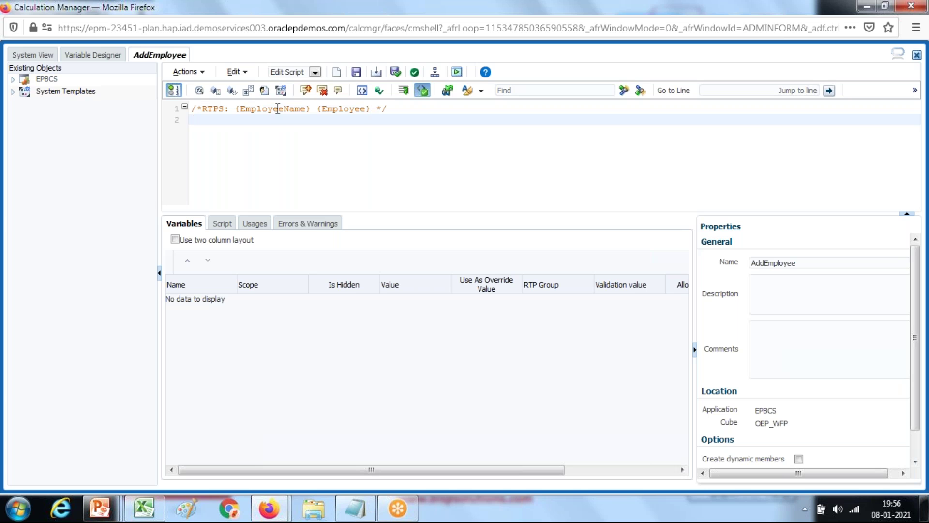
Step: Add line 2: Dimension NewEmployeeDim = operation.application.getDimension("Employee")
{"action": "type", "text": "Dimension NewEmployeeDi"}
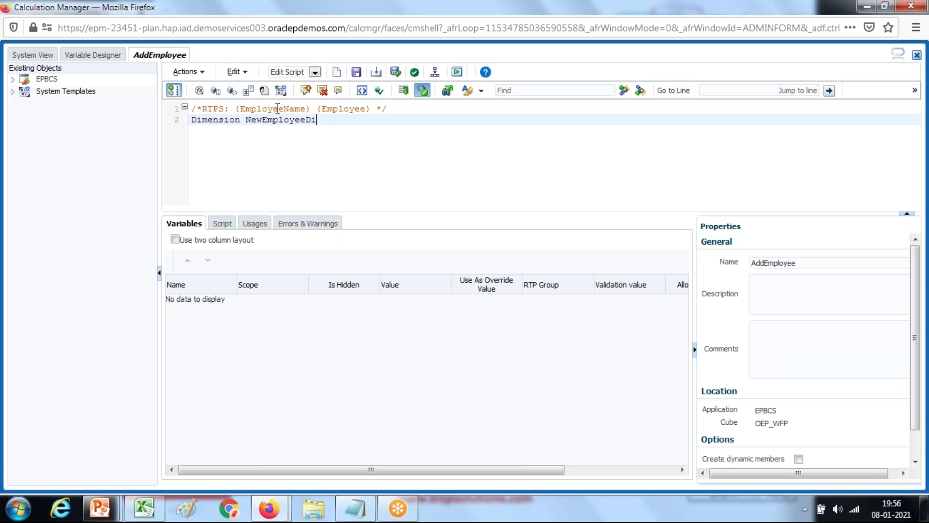
{"action": "type", "text": "m = operation.application."}
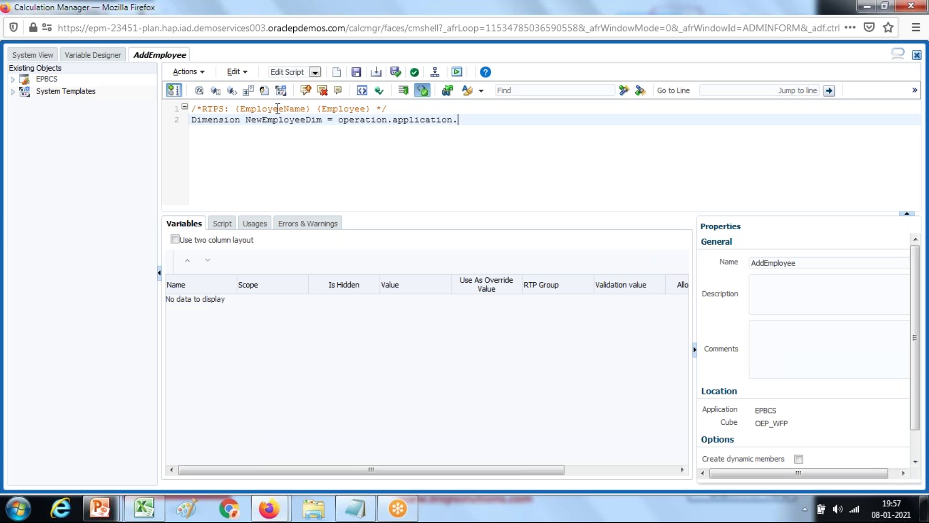
{"action": "type", "text": "getDimensi"}
{"action": "type", "text": "on"}
{"action": "type", "text": "()"}
{"action": "type", "text": "\""}
{"action": "type", "text": "Employee"}
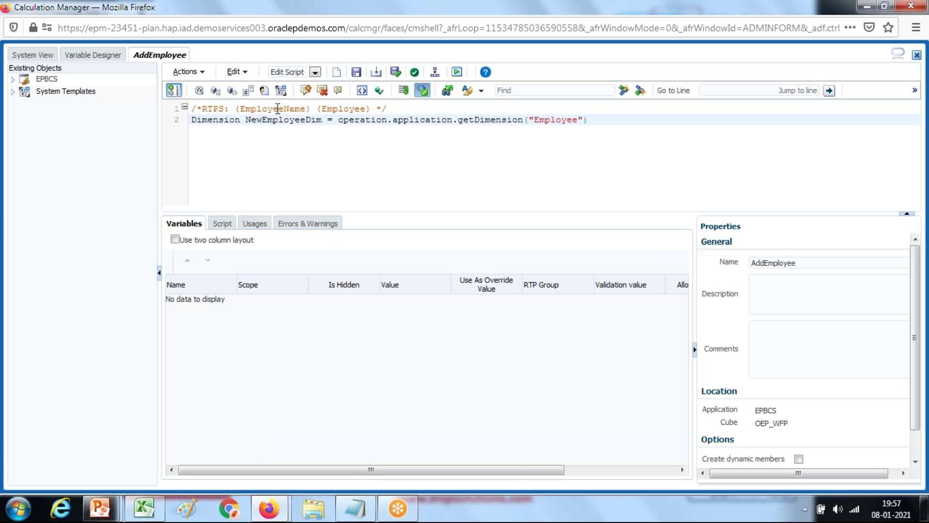
{"action": "key", "text": "Return"}
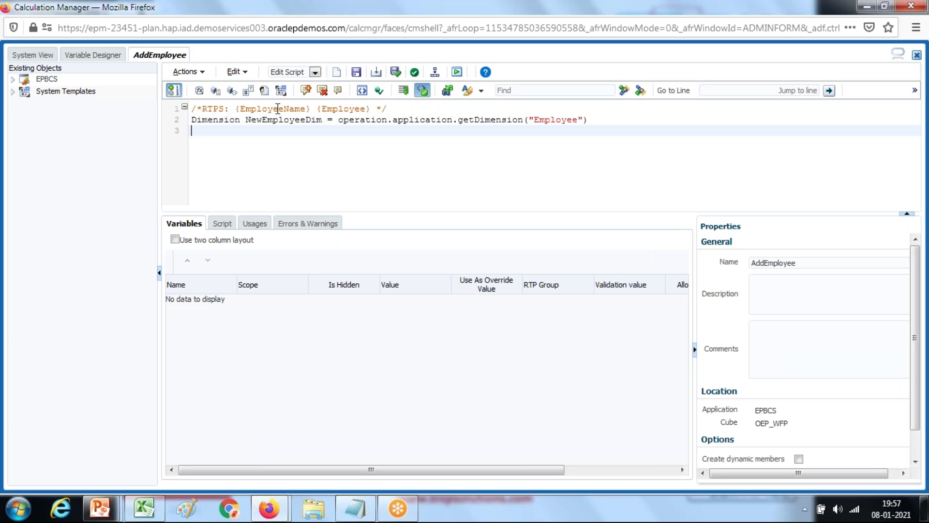
Step: Type line 3 declaring the parent member from the Employee runtime prompt: Member ParentEmployeevar= rtps.Employee.member
{"action": "type", "text": "Member ParentEmploye"}
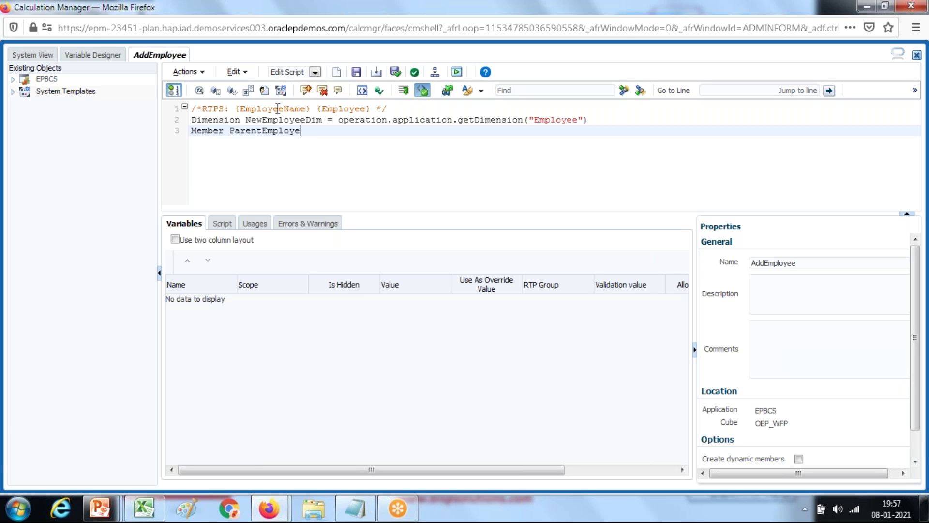
{"action": "type", "text": "evar= r"}
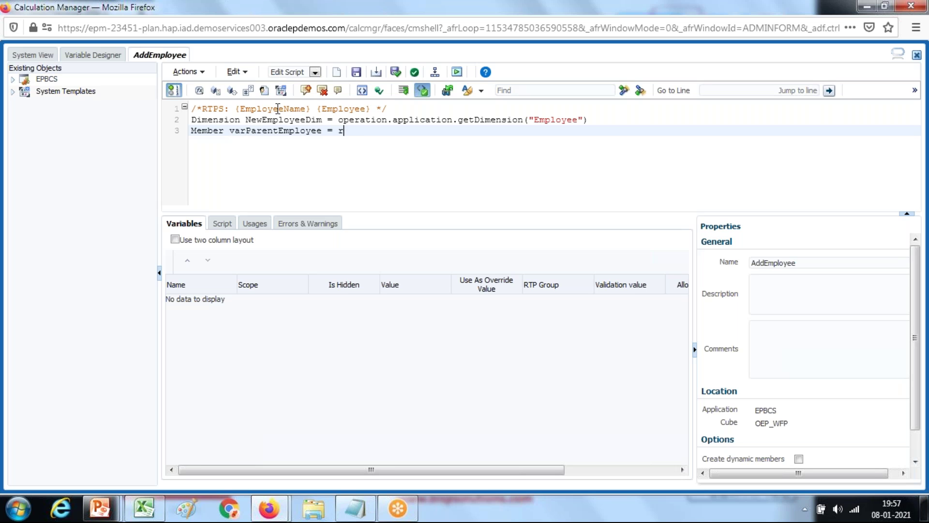
{"action": "type", "text": "tps.Employee.member"}
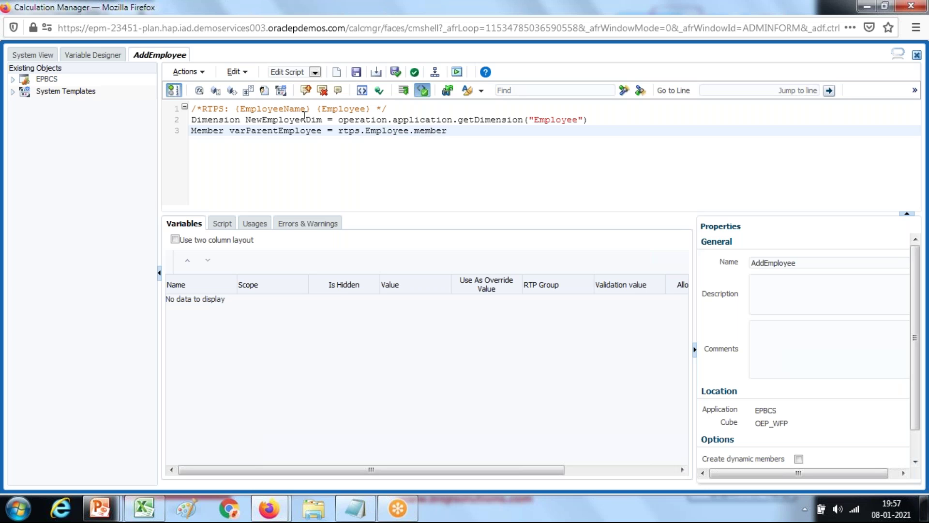
{"action": "left_click", "coordinate": [99, 59]}
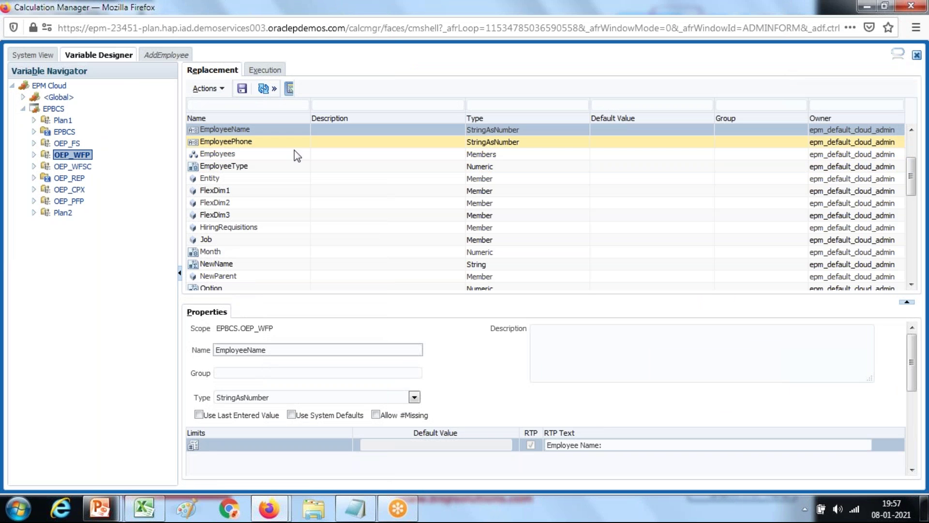
{"action": "left_click", "coordinate": [482, 153]}
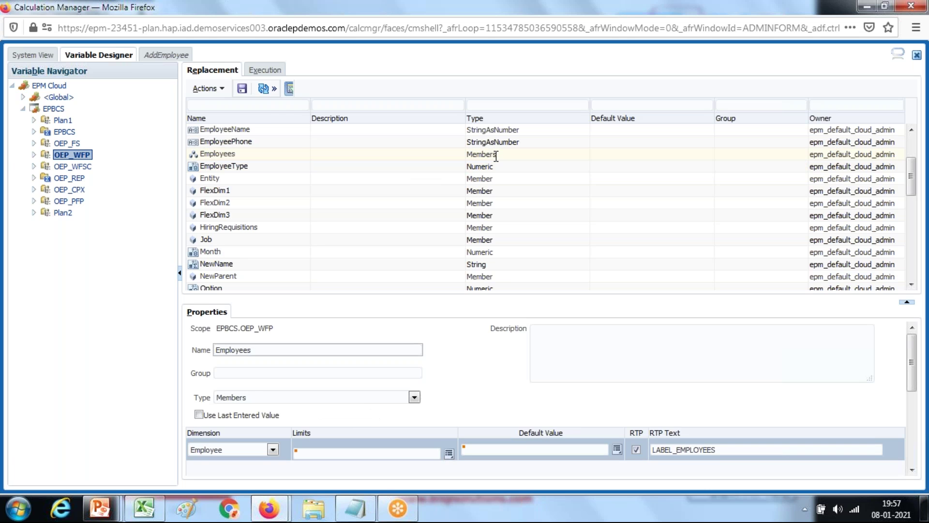
{"action": "left_click", "coordinate": [167, 56]}
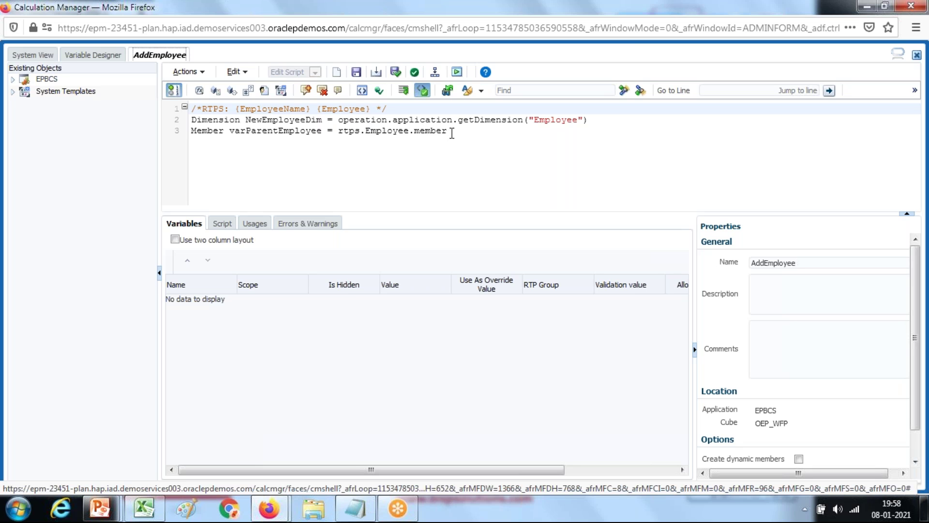
Step: Start a new line 4 reading 'Member varEmployeeName =' below line 3
{"action": "left_click", "coordinate": [457, 130]}
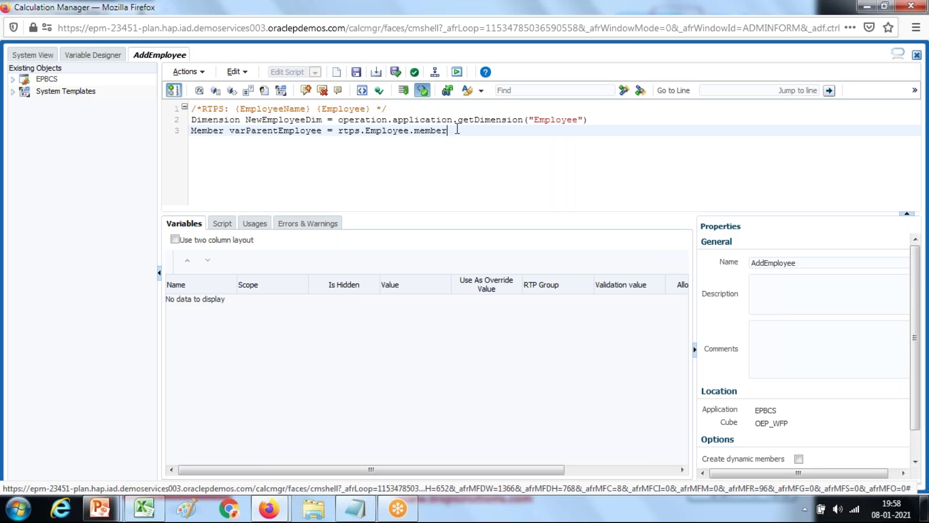
{"action": "key", "text": "Return"}
{"action": "type", "text": "member"}
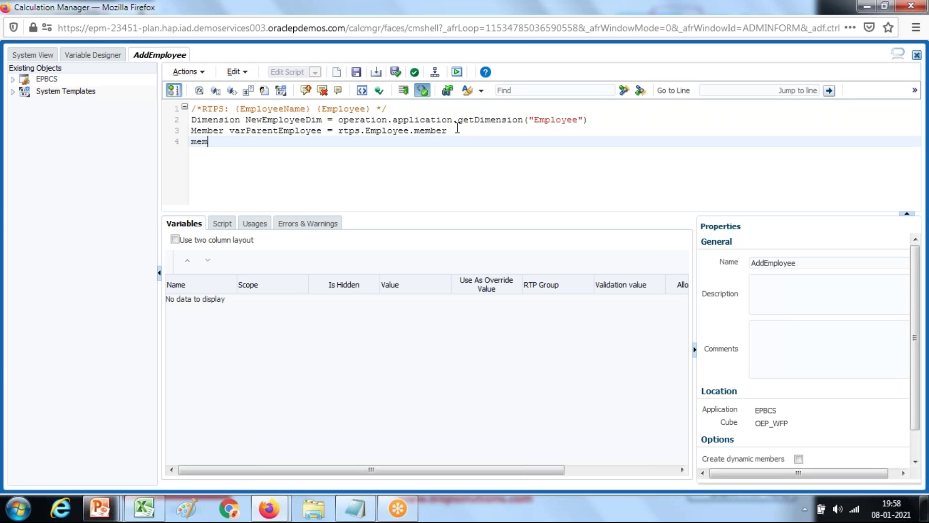
{"action": "key", "text": "BackSpace"}
{"action": "key", "text": "BackSpace"}
{"action": "key", "text": "BackSpace"}
{"action": "key", "text": "BackSpace"}
{"action": "key", "text": "BackSpace"}
{"action": "key", "text": "BackSpace"}
{"action": "type", "text": "Member "}
{"action": "type", "text": "vat"}
{"action": "type", "text": "Employee"}
{"action": "type", "text": "Name "}
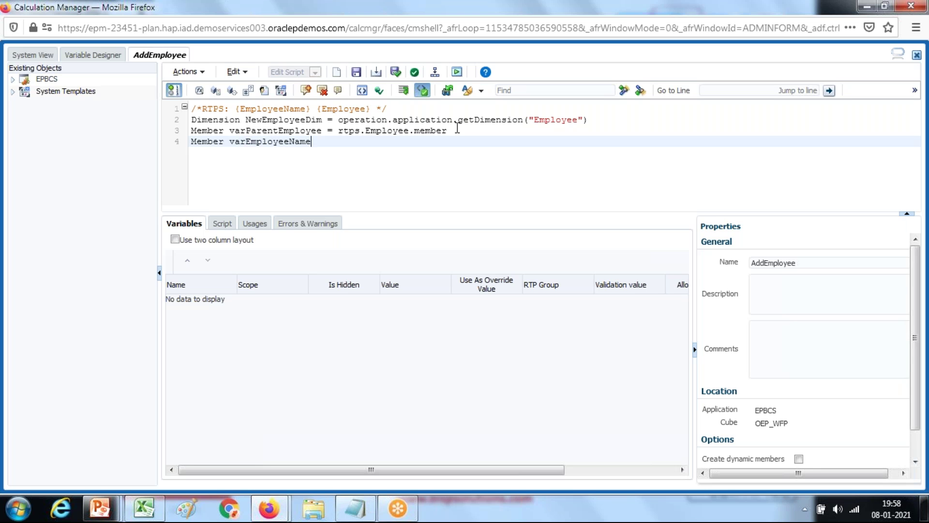
{"action": "type", "text": "="}
Step: Complete line 4 with varParentEmployee copied from line 3 plus '.addDynamicClild(rtps.EmployeeName)'
{"action": "key", "text": "Up"}
{"action": "key", "text": "Left"}
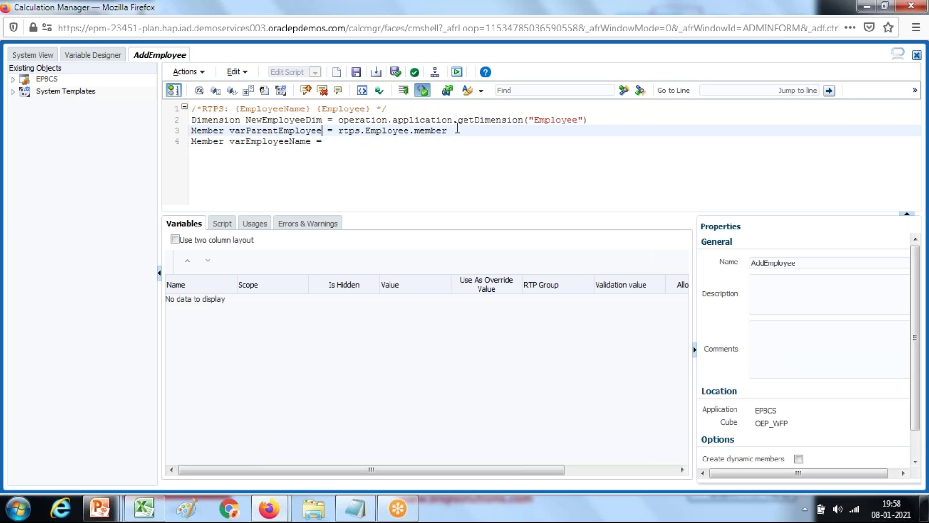
{"action": "key", "text": "ctrl+shift+Left"}
{"action": "key", "text": "ctrl+c"}
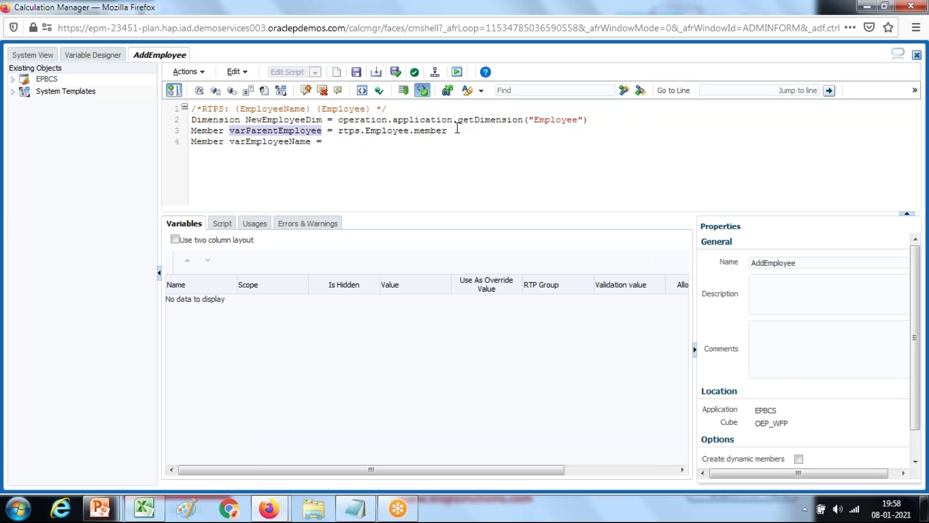
{"action": "left_click", "coordinate": [356, 139]}
{"action": "key", "text": "ctrl+v"}
{"action": "type", "text": "."}
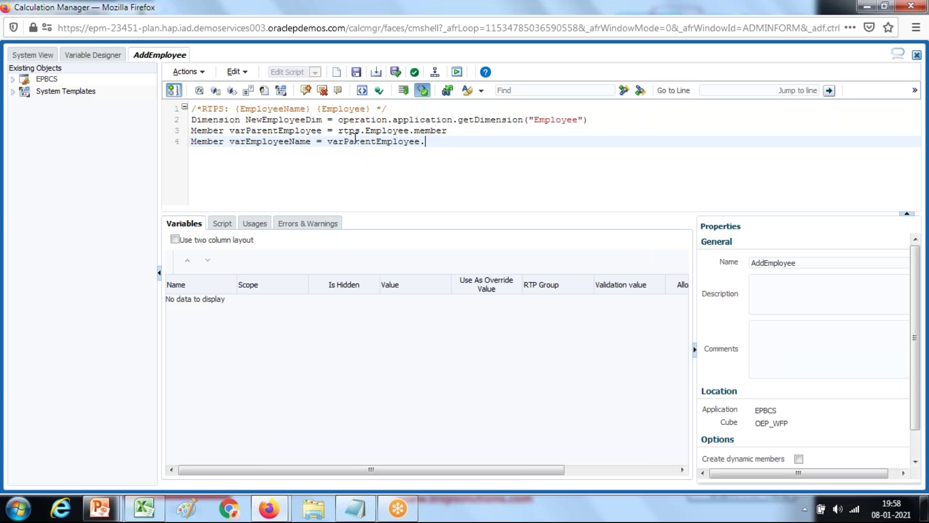
{"action": "type", "text": "addDynamicClild("}
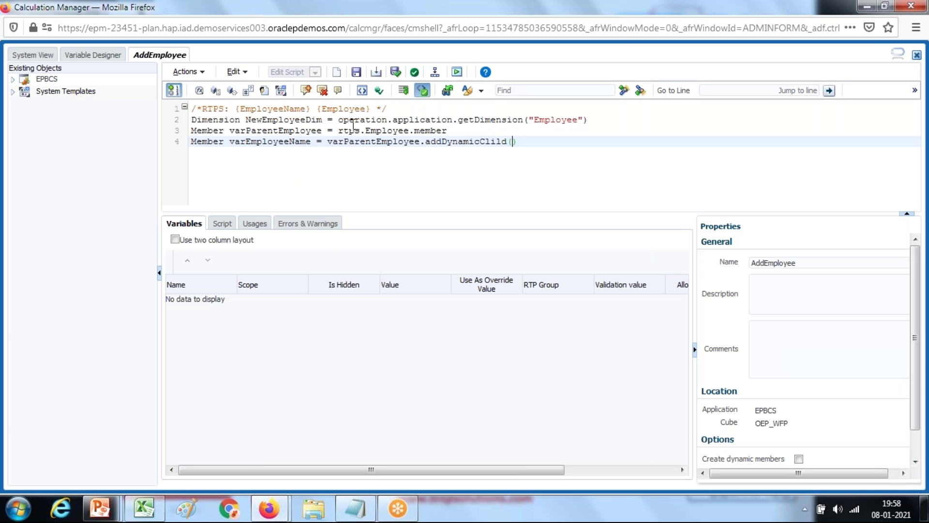
{"action": "type", "text": "rtps.EmployeeName"}
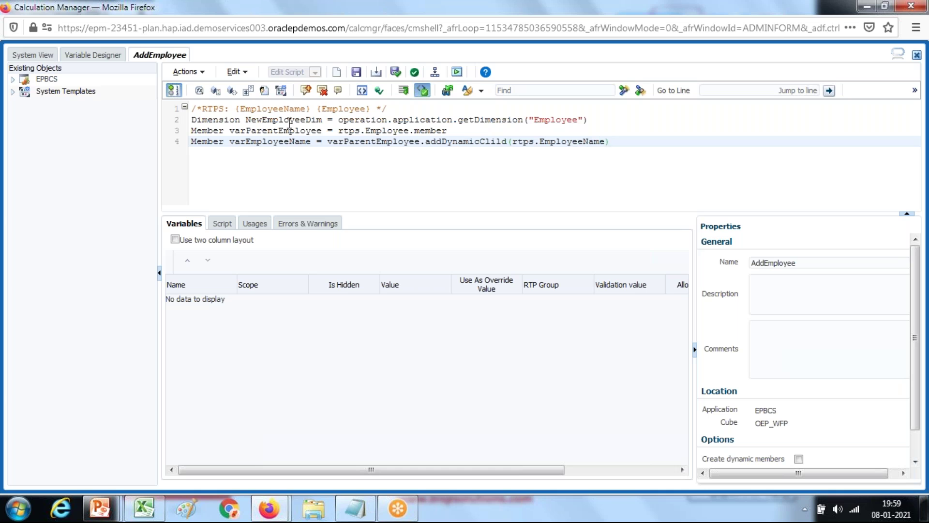
{"action": "left_click", "coordinate": [284, 108]}
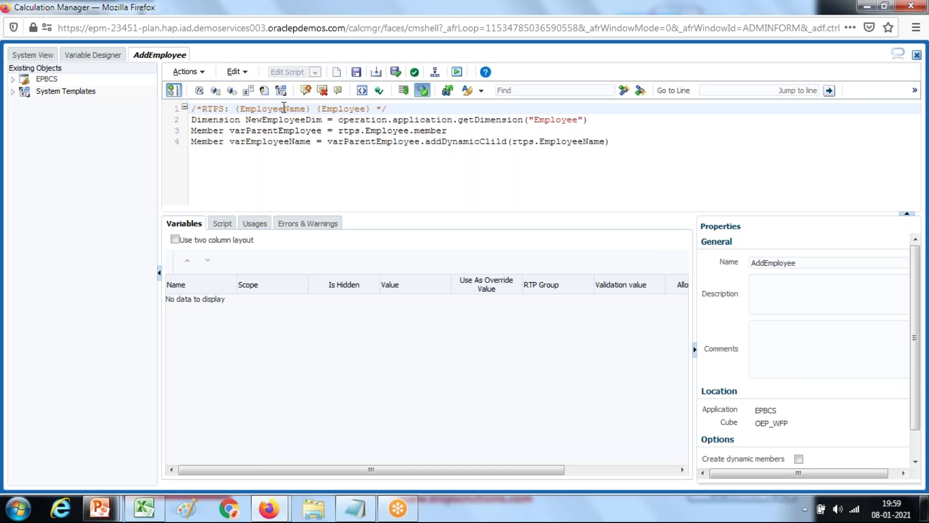
{"action": "left_click", "coordinate": [614, 142]}
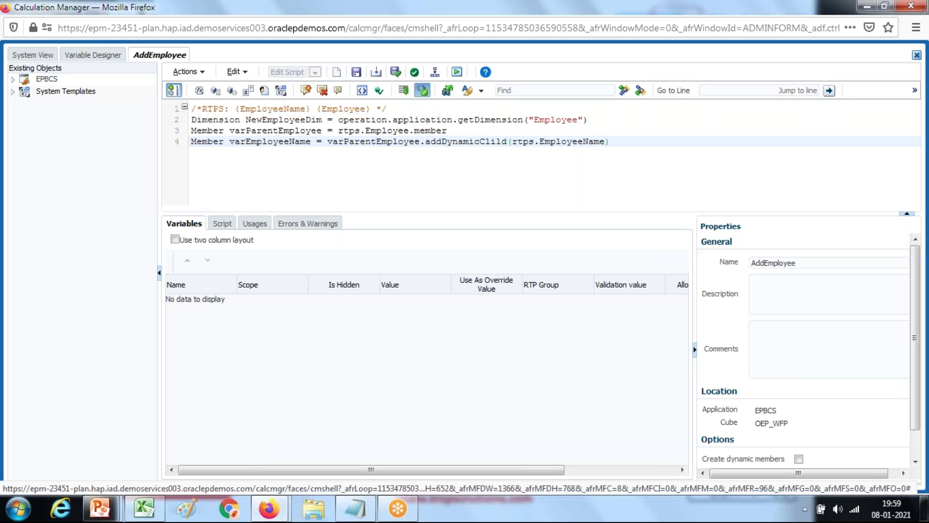
Step: Validate the AddEmployee rule with TestEmployee as the Employee runtime prompt value
{"action": "left_click", "coordinate": [414, 71]}
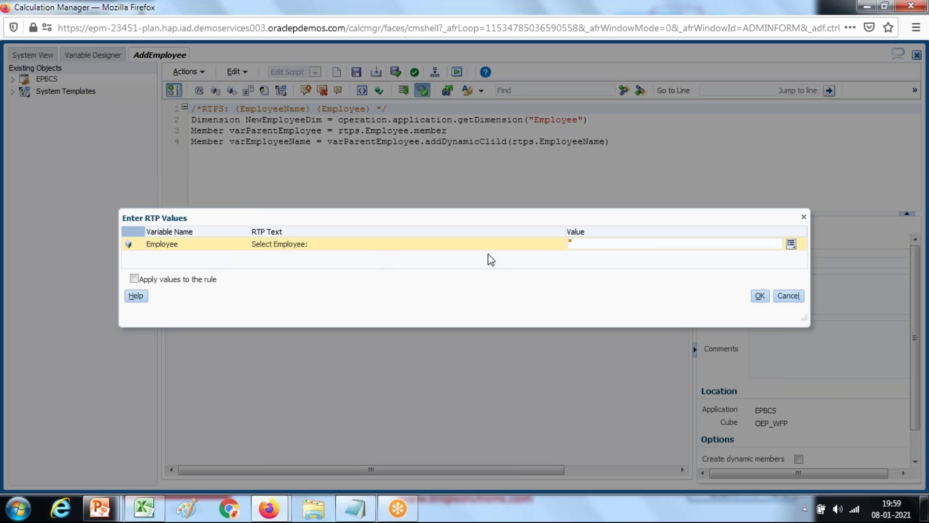
{"action": "left_click", "coordinate": [581, 242]}
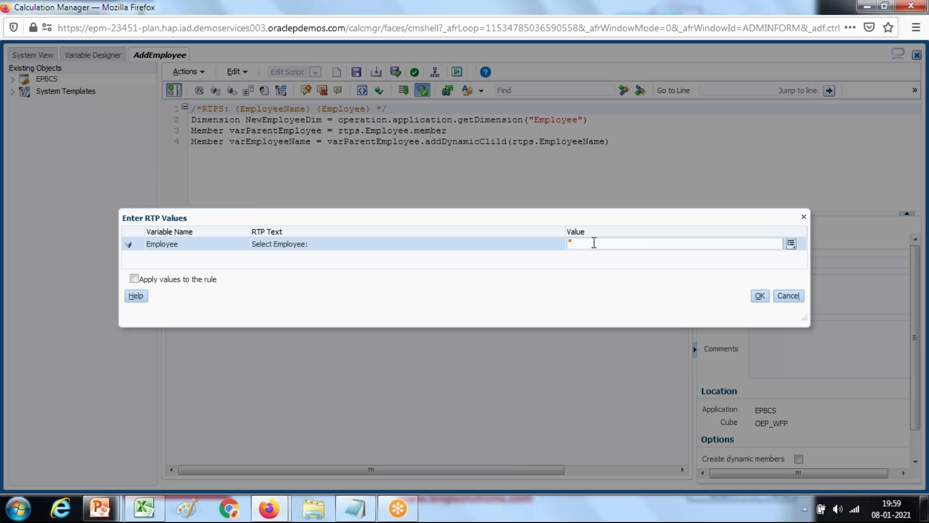
{"action": "type", "text": "TestEmployee"}
{"action": "left_click", "coordinate": [759, 295]}
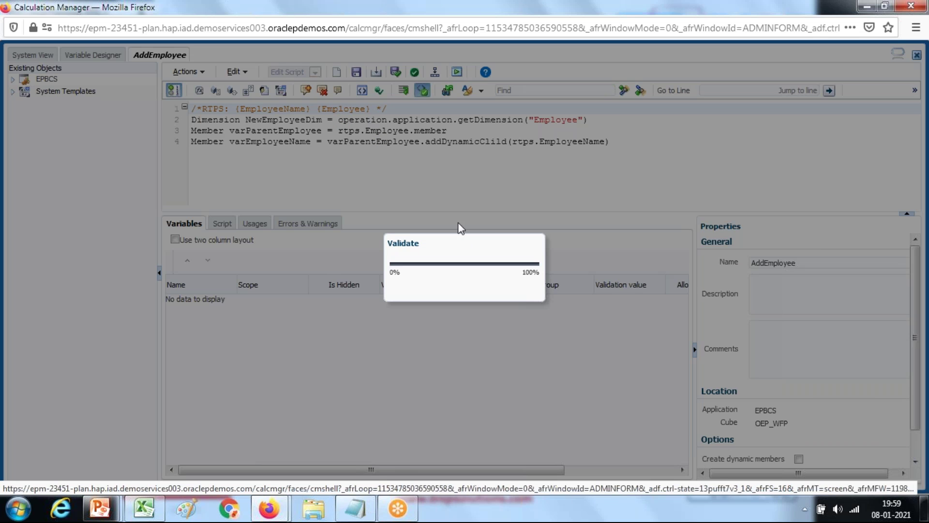